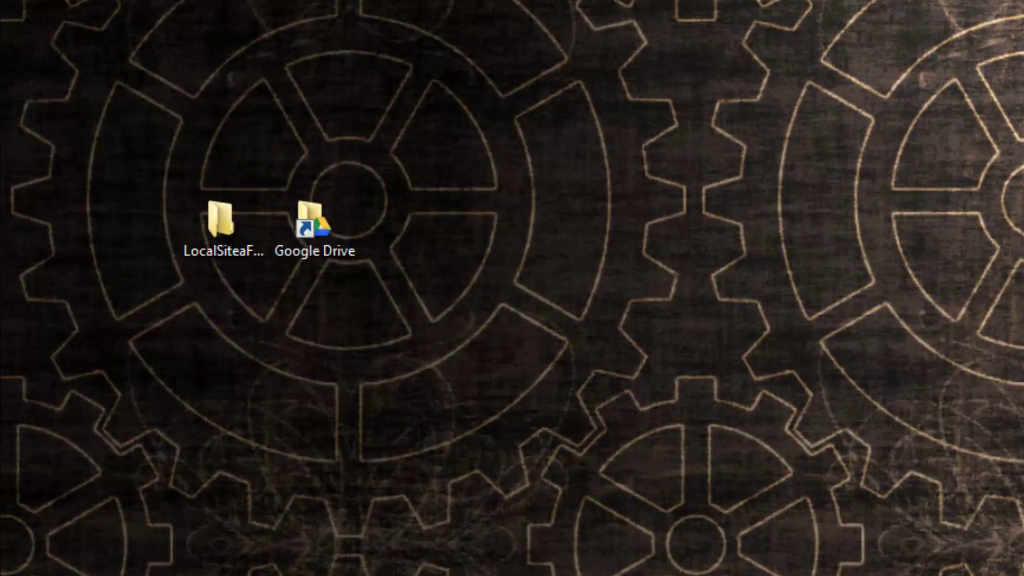
Dismiss the colour-scheme prompt, leaving the desktop with LocalSiteaFolder and the Google Drive shortcut.
drag(483, 129, 20, 316)
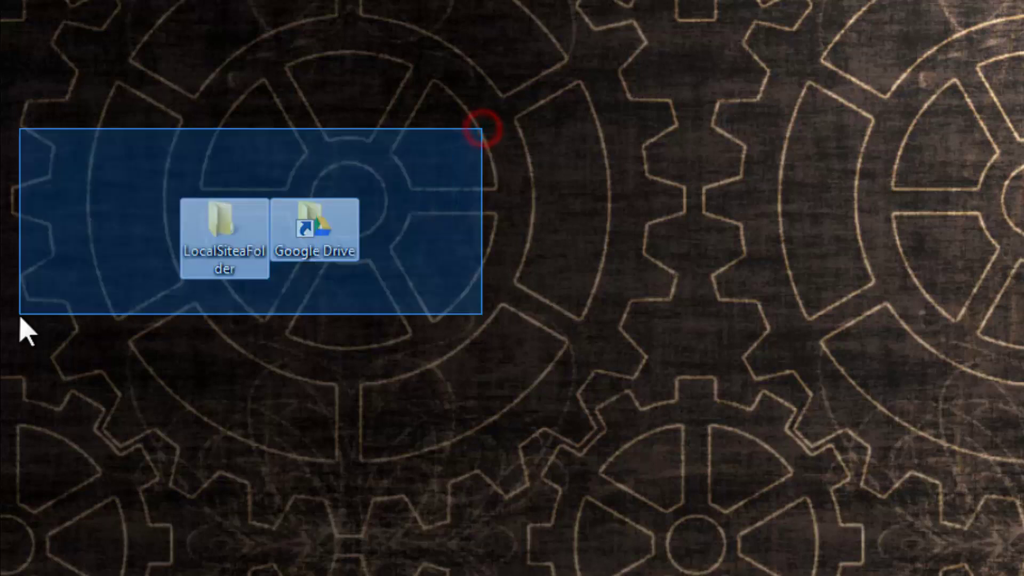
click(279, 327)
click(315, 235)
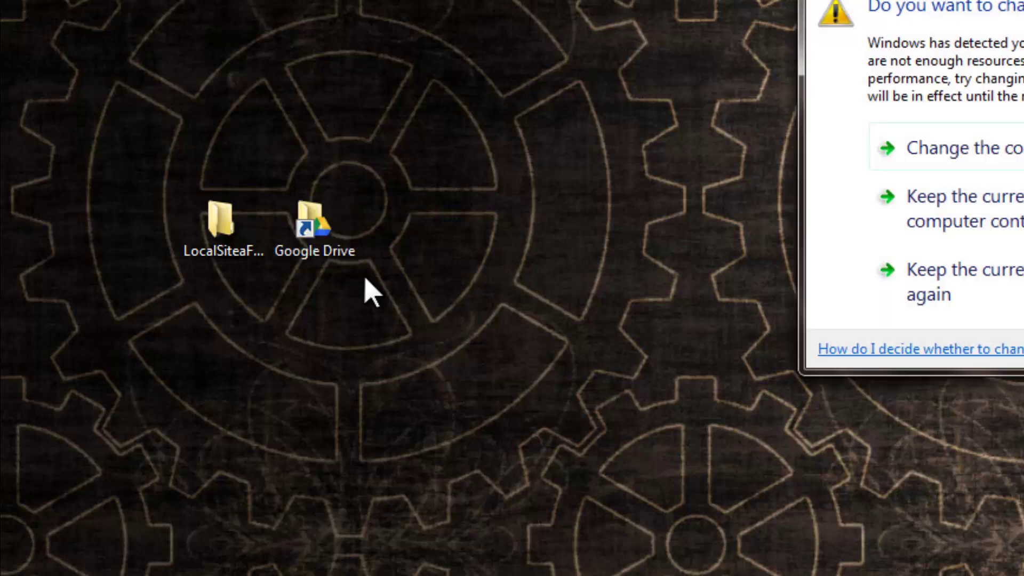
key(Escape)
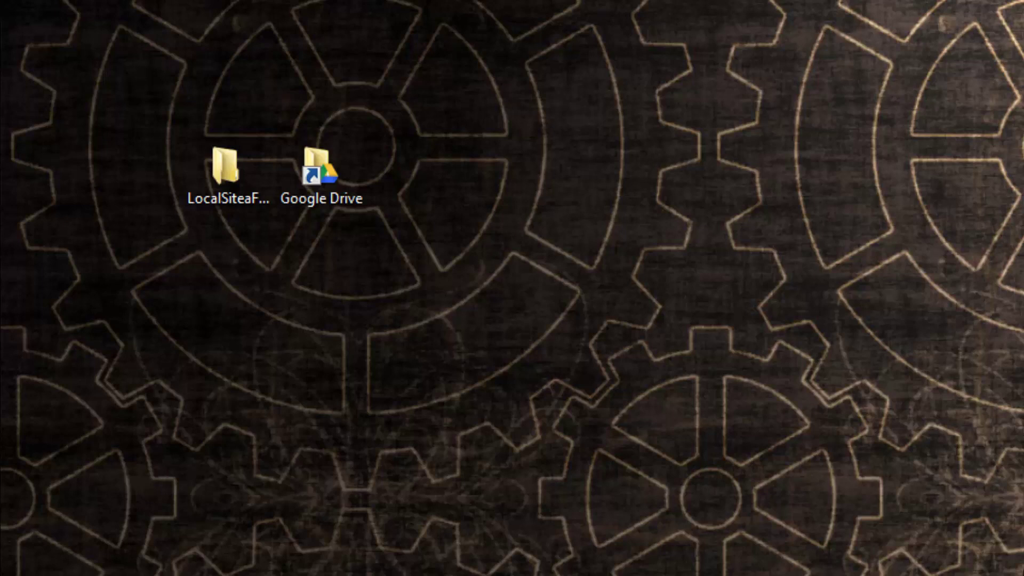
Confirm the Google Drive tray shows 'Sync complete', then open the Google Drive folder from the desktop.
click(303, 194)
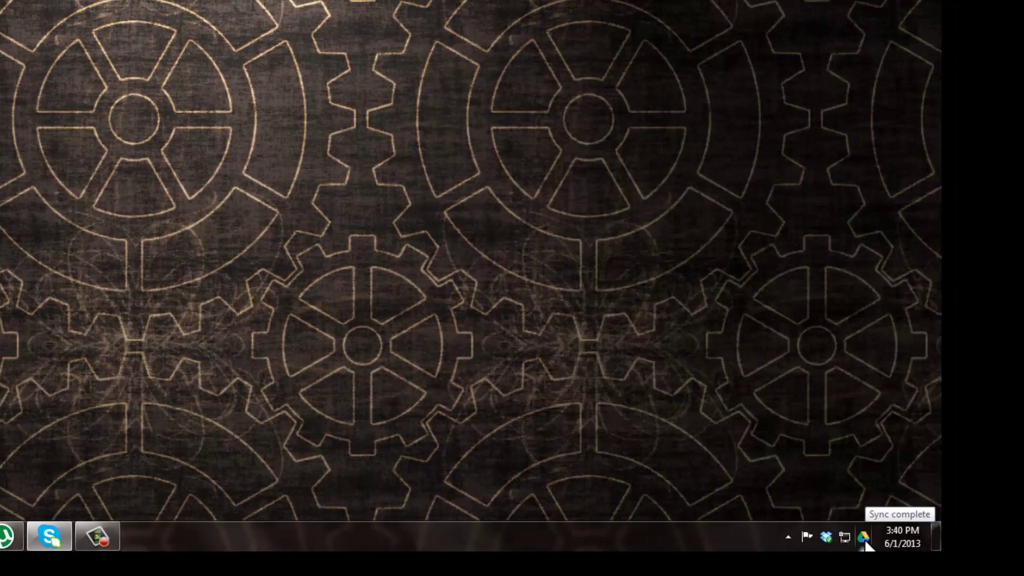
click(864, 538)
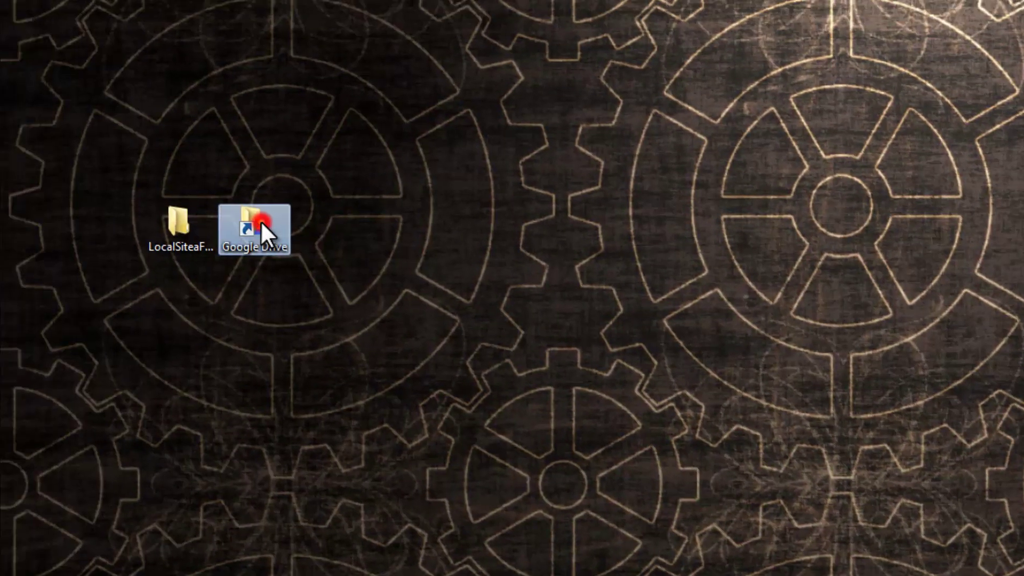
click(261, 221)
double_click(261, 221)
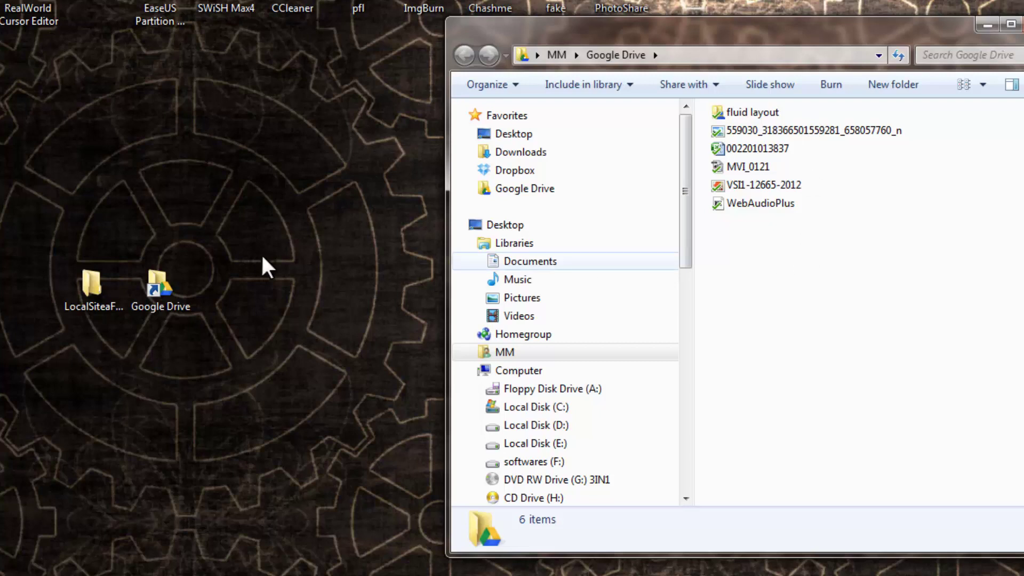
Open LocalSiteaFolder in its own window beside Google Drive and look inside SpryAssets.
click(92, 279)
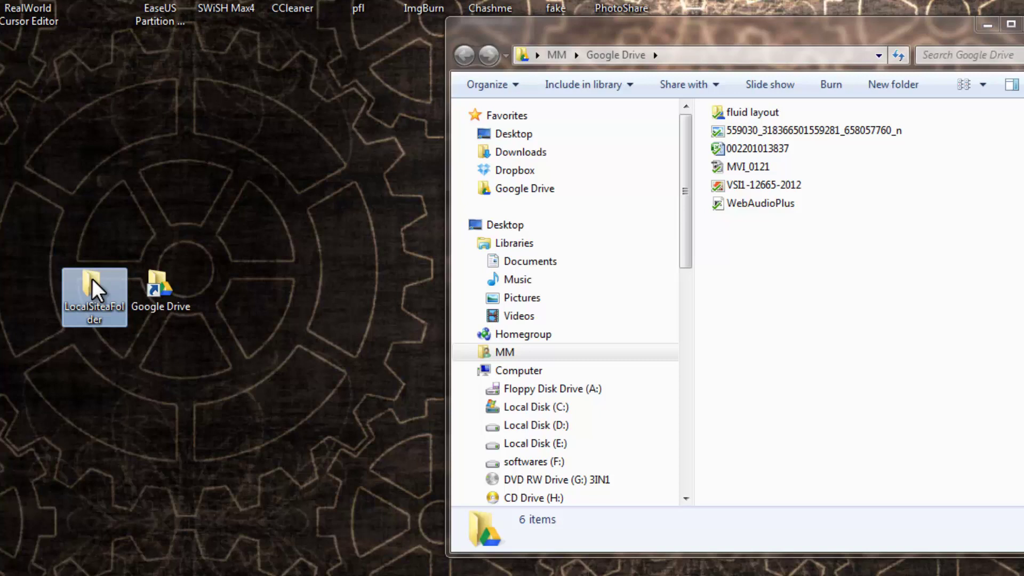
double_click(92, 279)
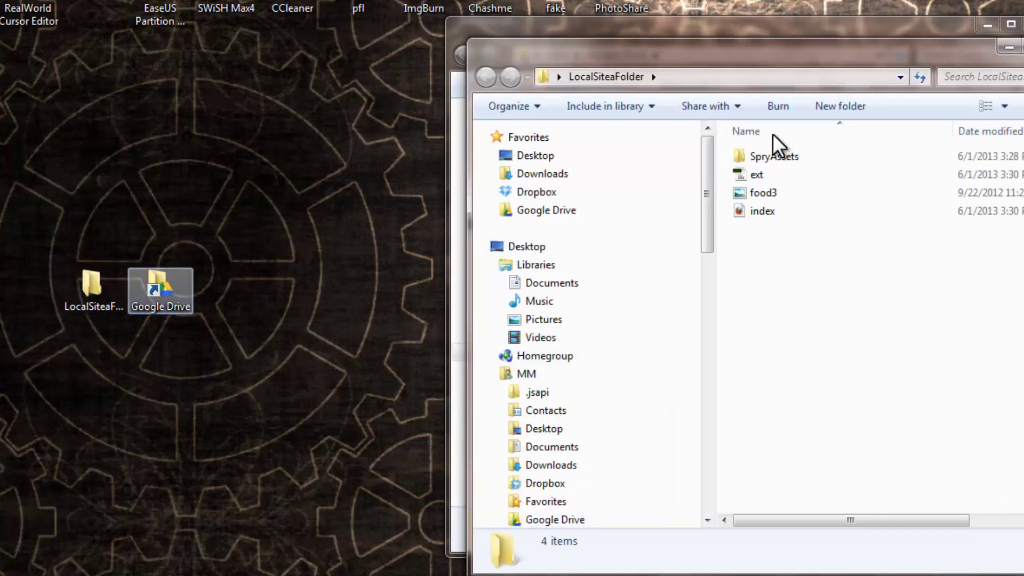
drag(768, 53, 625, 49)
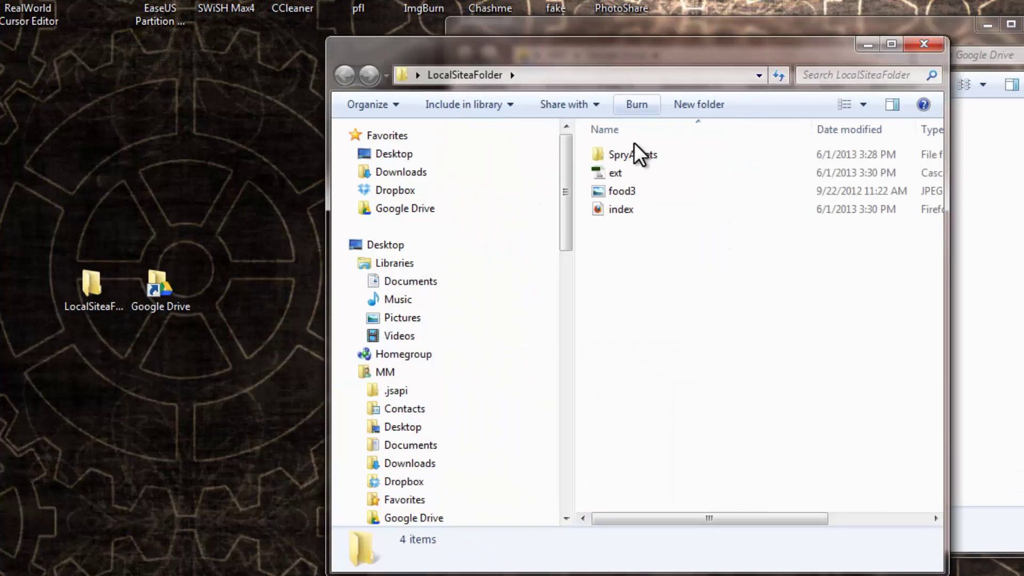
double_click(635, 149)
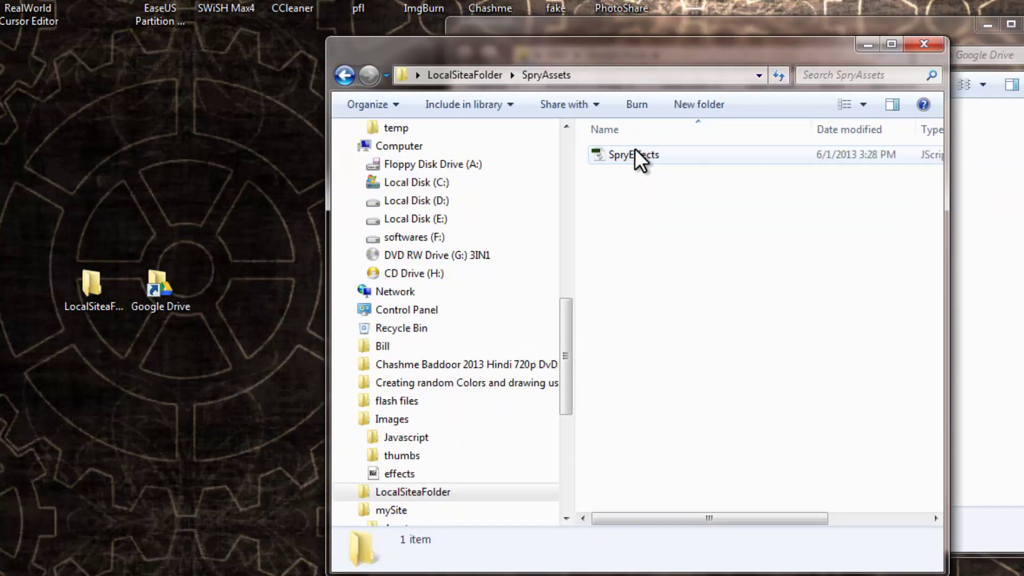
click(635, 152)
drag(715, 513, 347, 82)
Return to LocalSiteaFolder, inspect ext, food3 and index, then preview index in Firefox.
click(344, 75)
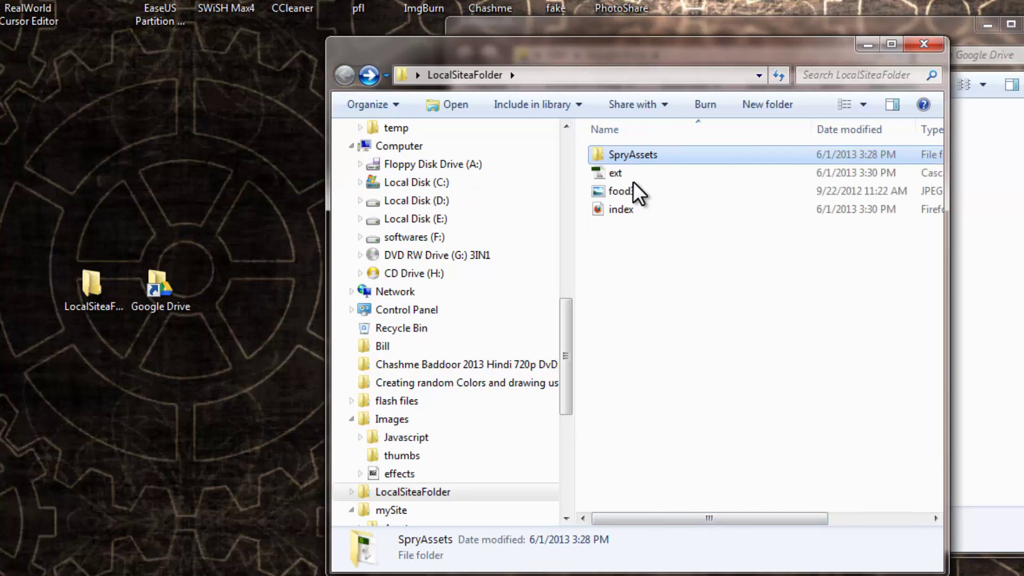
click(634, 175)
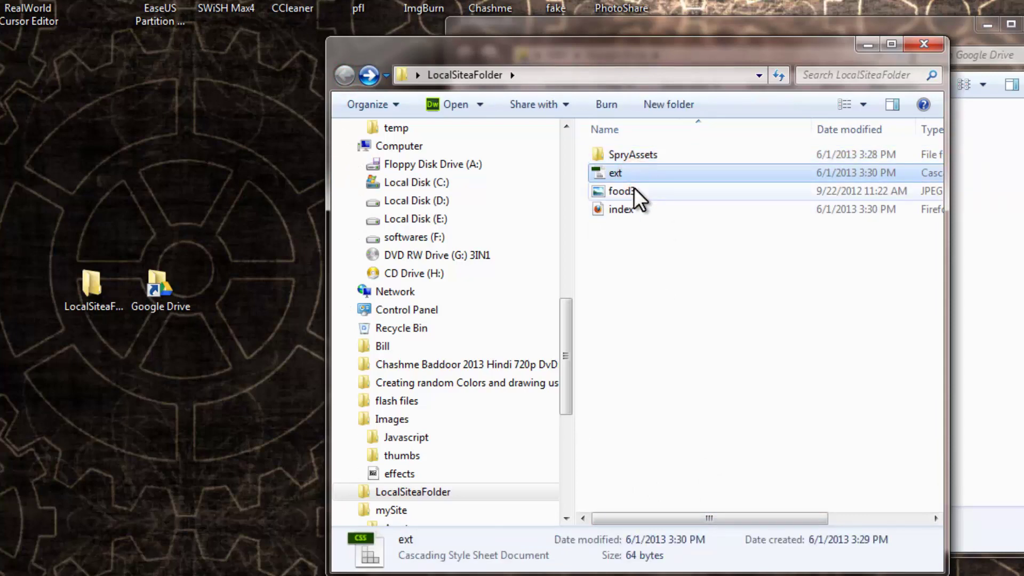
click(634, 189)
click(627, 208)
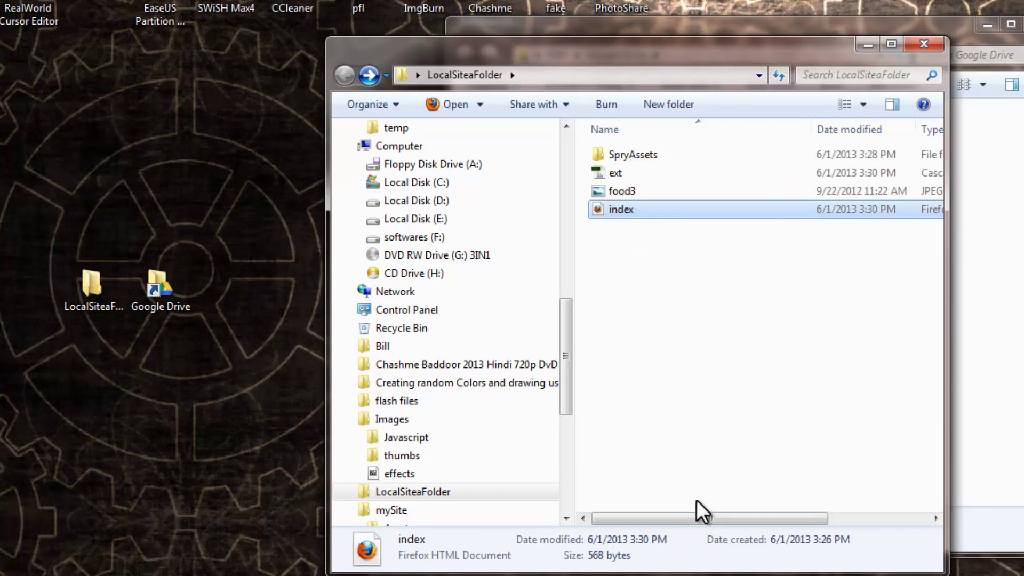
drag(745, 513, 670, 515)
double_click(639, 206)
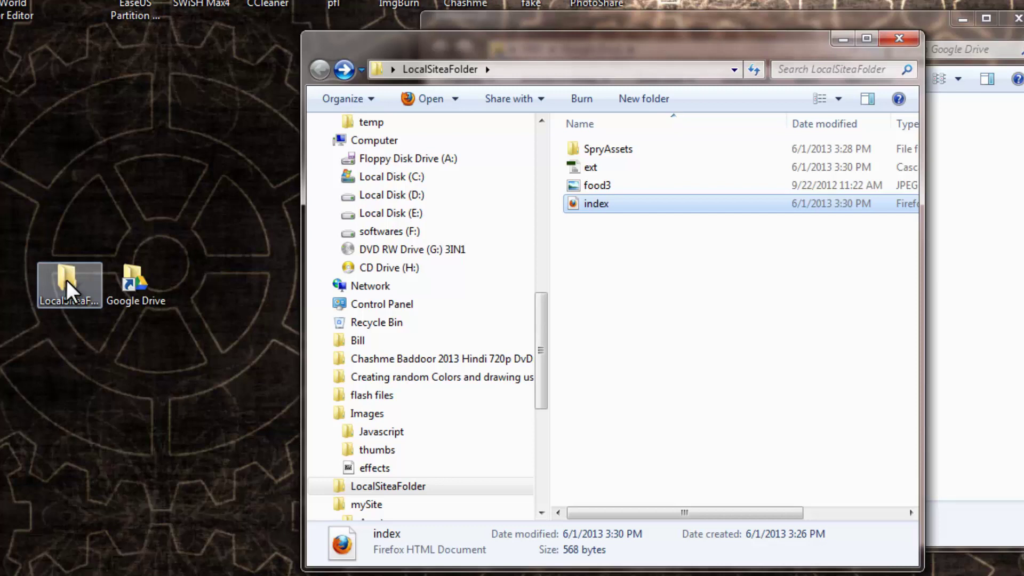
After cancelling a failed copy, drag the desktop LocalSiteaFolder into the Google Drive window.
drag(66, 282, 623, 270)
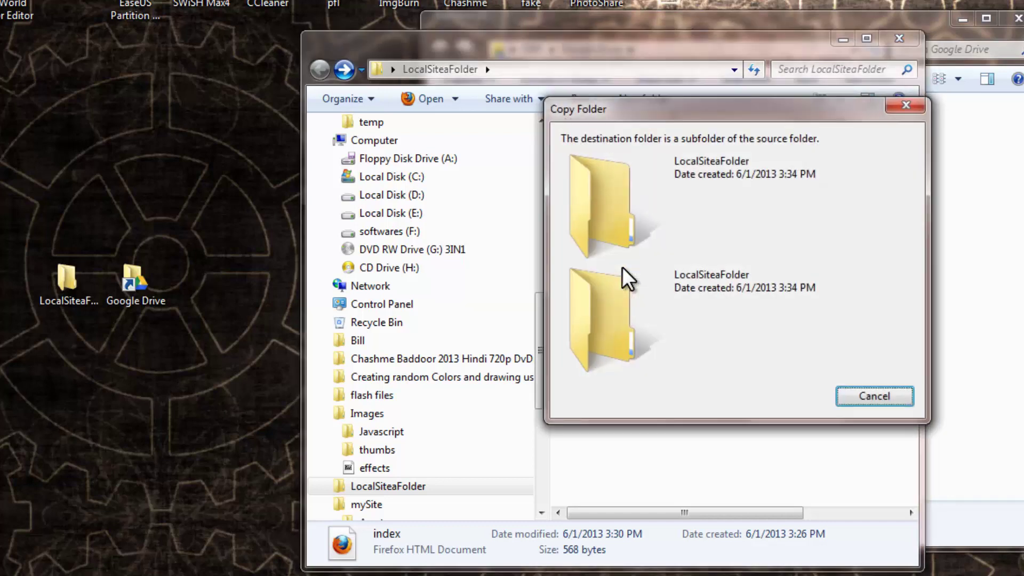
drag(728, 107, 1023, 115)
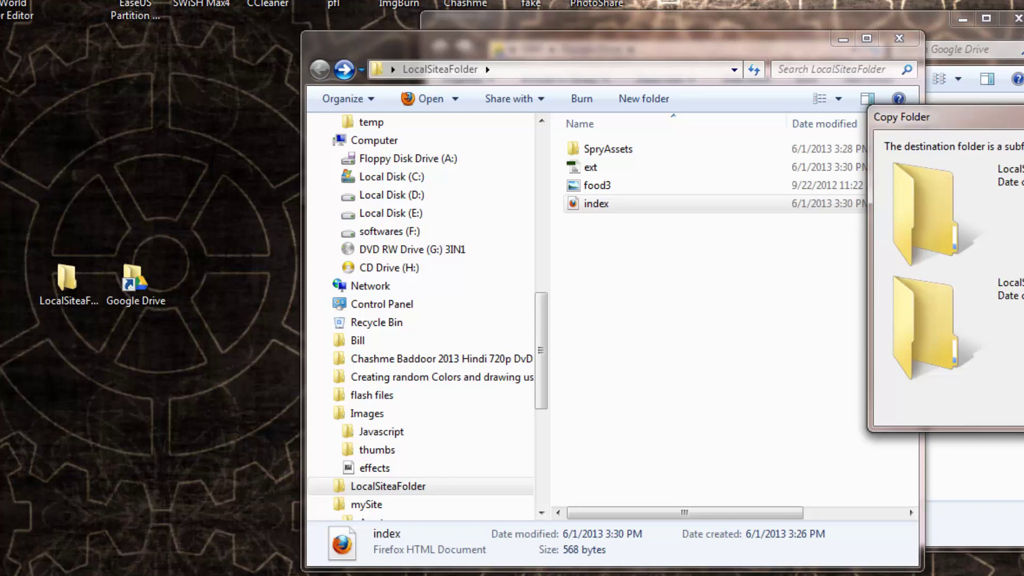
key(Escape)
click(897, 39)
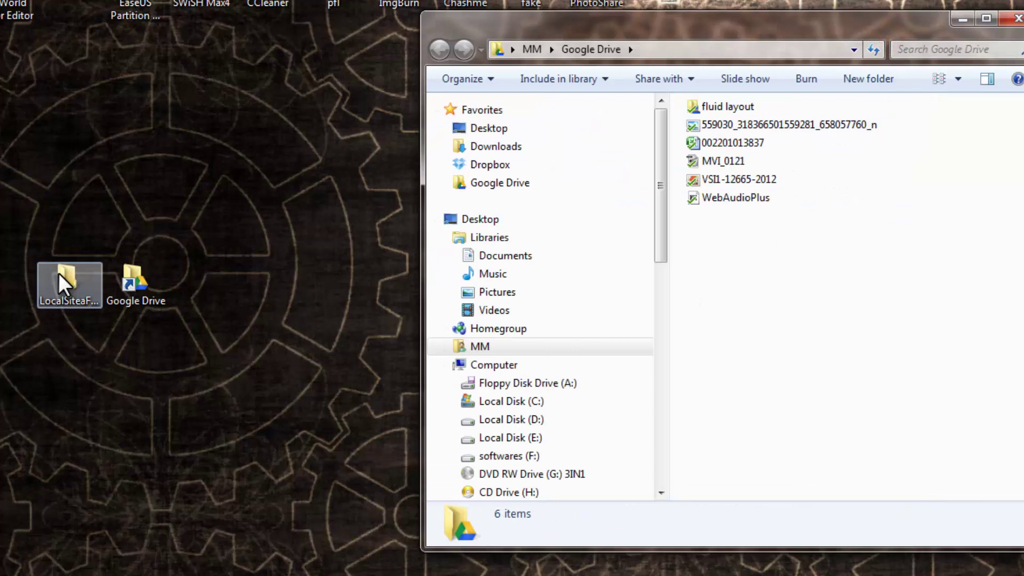
drag(59, 274, 822, 310)
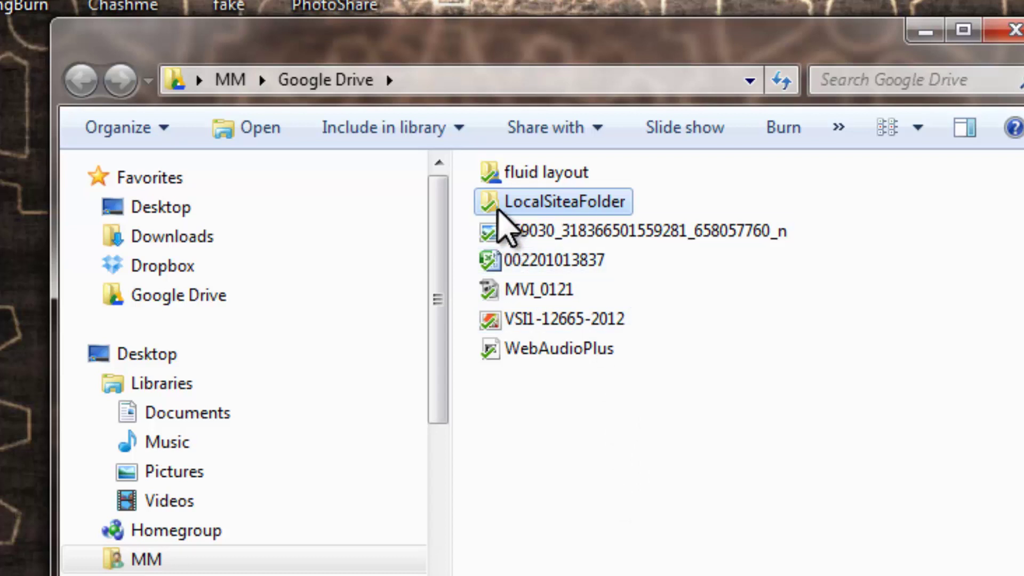
Check the copied LocalSiteaFolder, then choose Google Drive > Share... from its right-click menu.
double_click(499, 208)
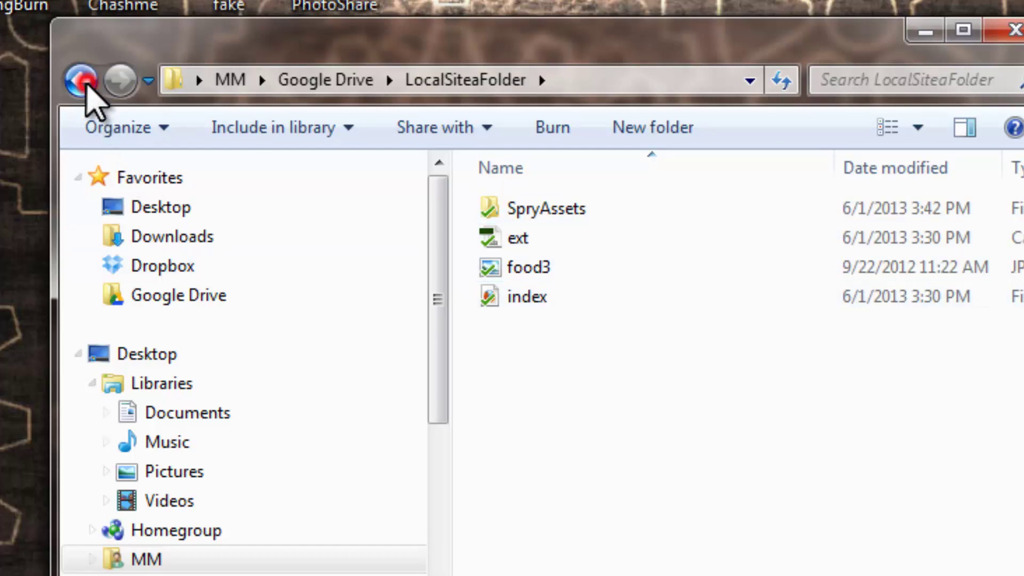
click(81, 81)
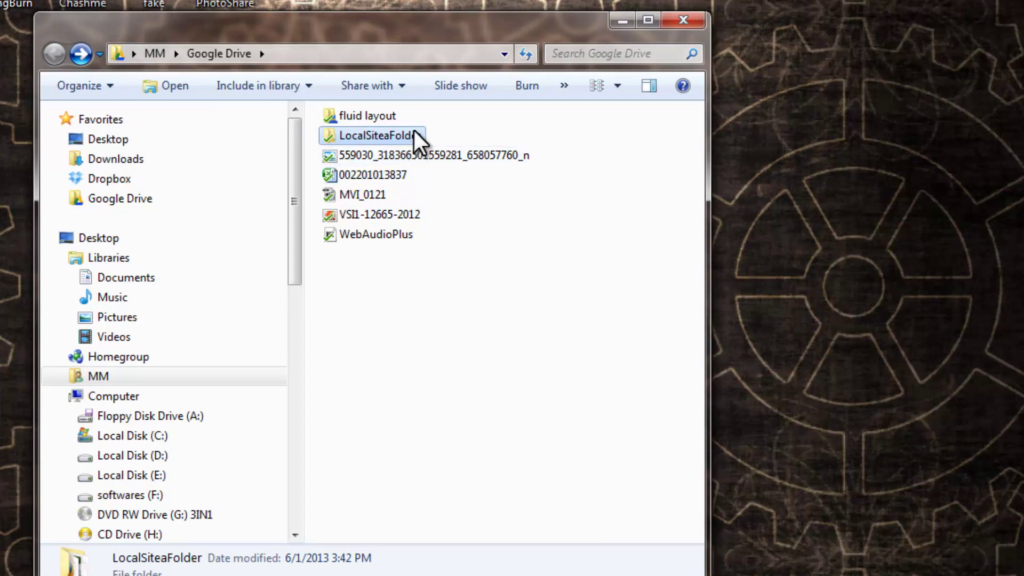
mouse_move(414, 132)
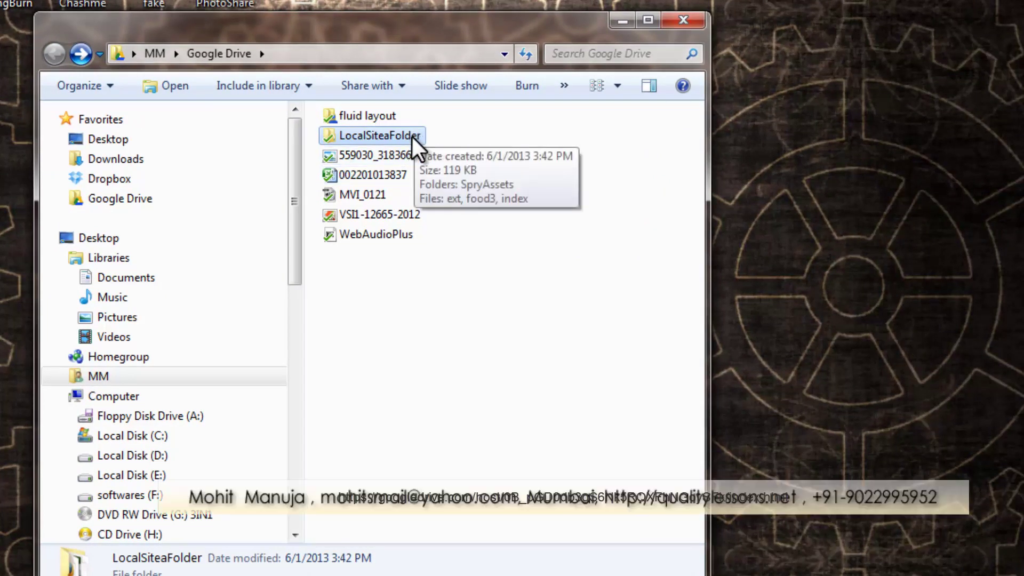
right_click(413, 135)
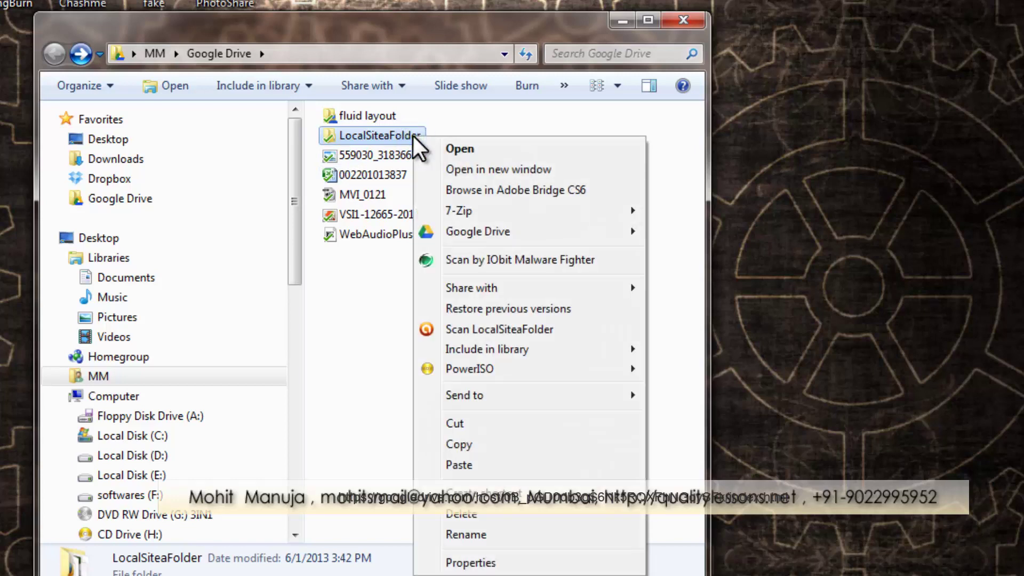
mouse_move(485, 231)
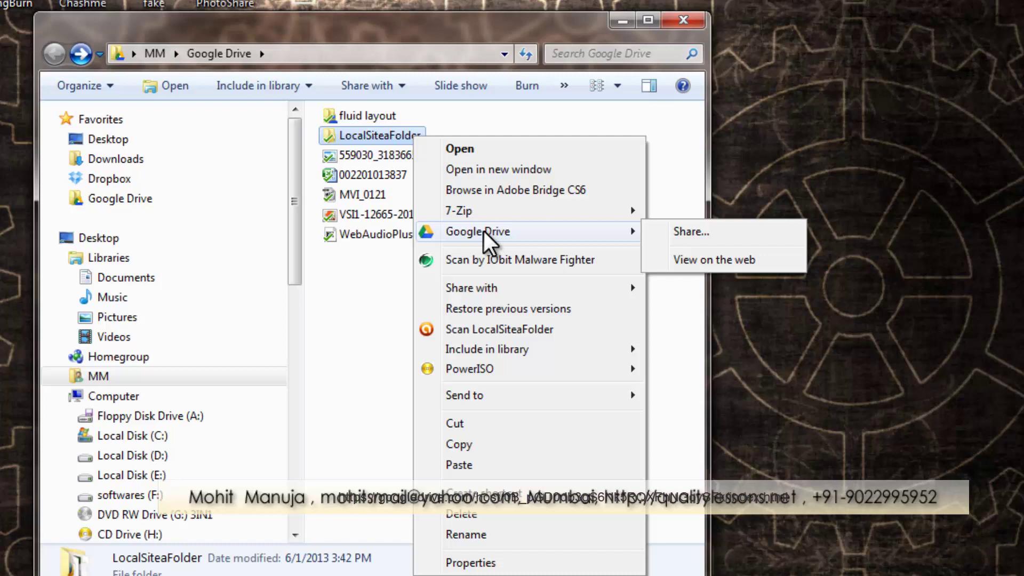
click(673, 229)
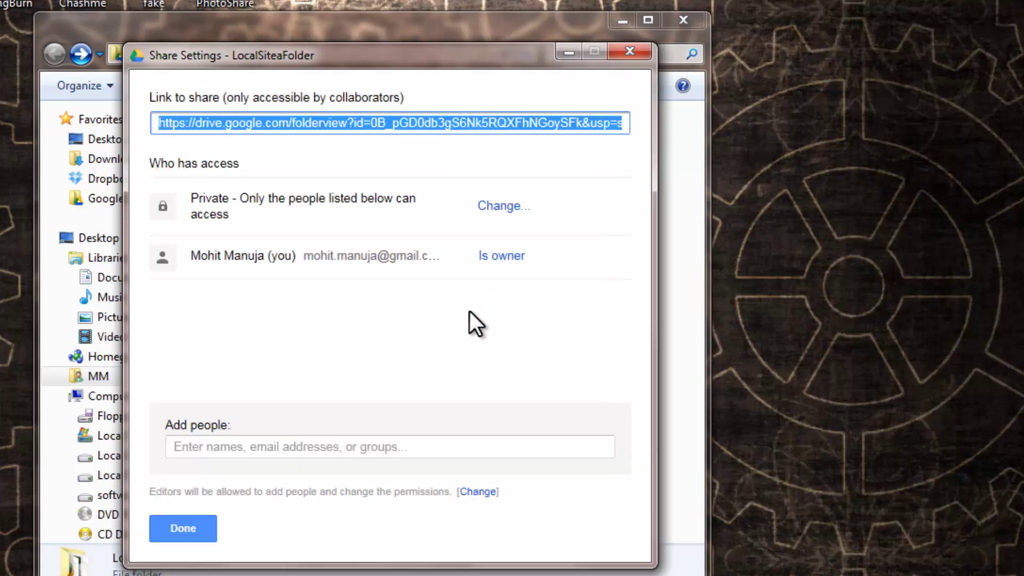
Change LocalSiteaFolder's access from Private to Public on the web, save, and click Done.
drag(193, 198, 237, 199)
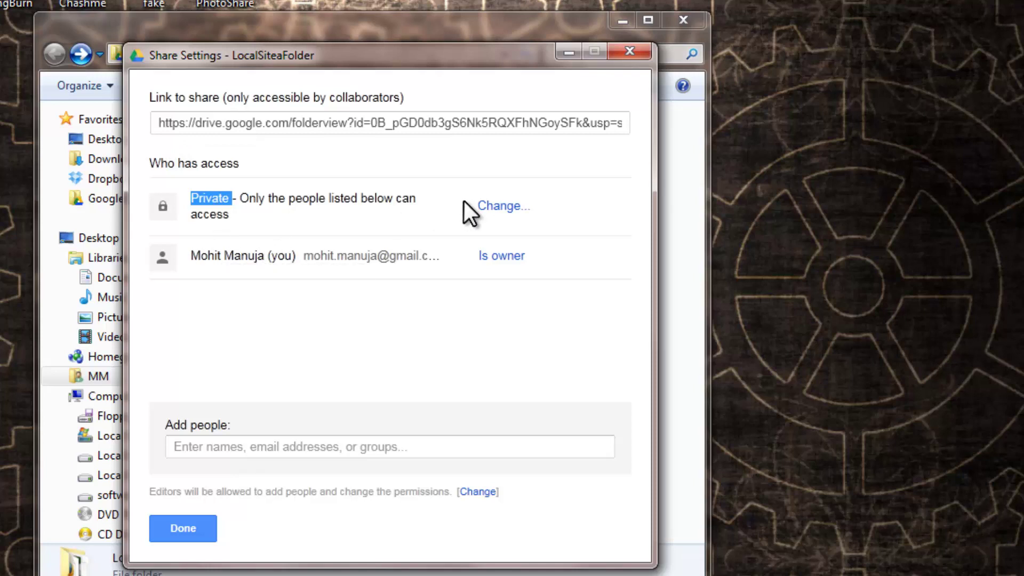
click(502, 206)
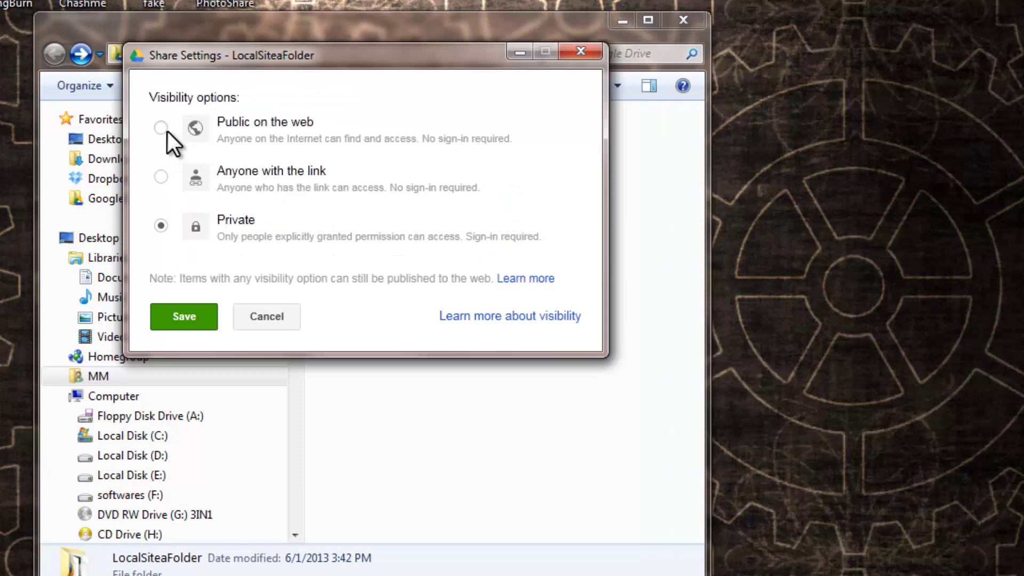
click(161, 128)
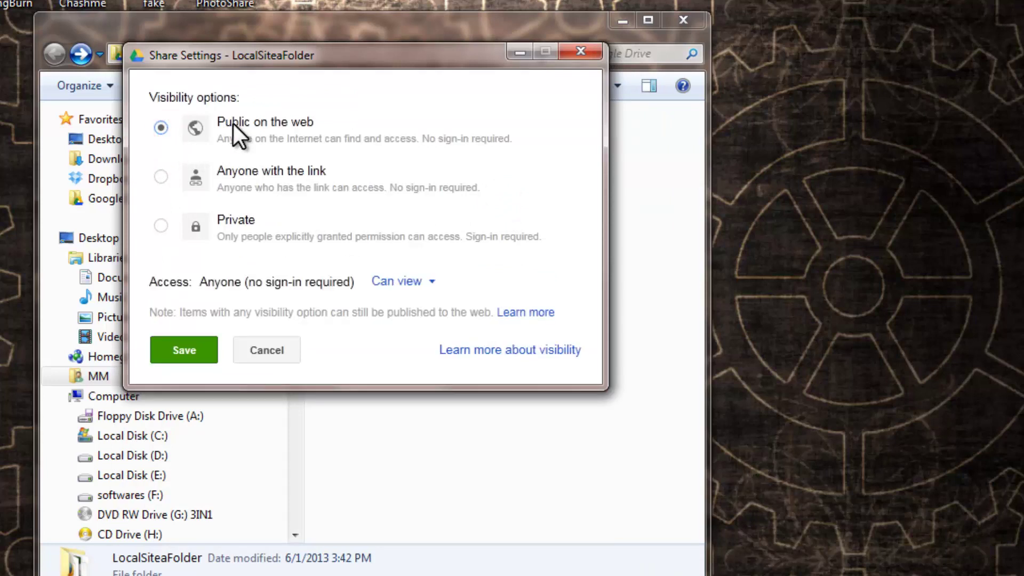
click(199, 347)
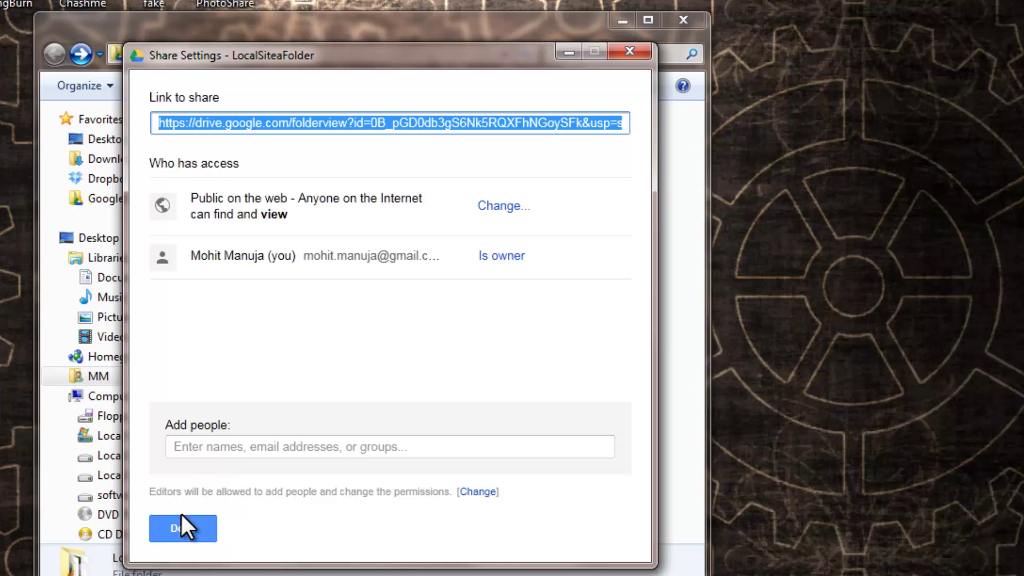
click(186, 531)
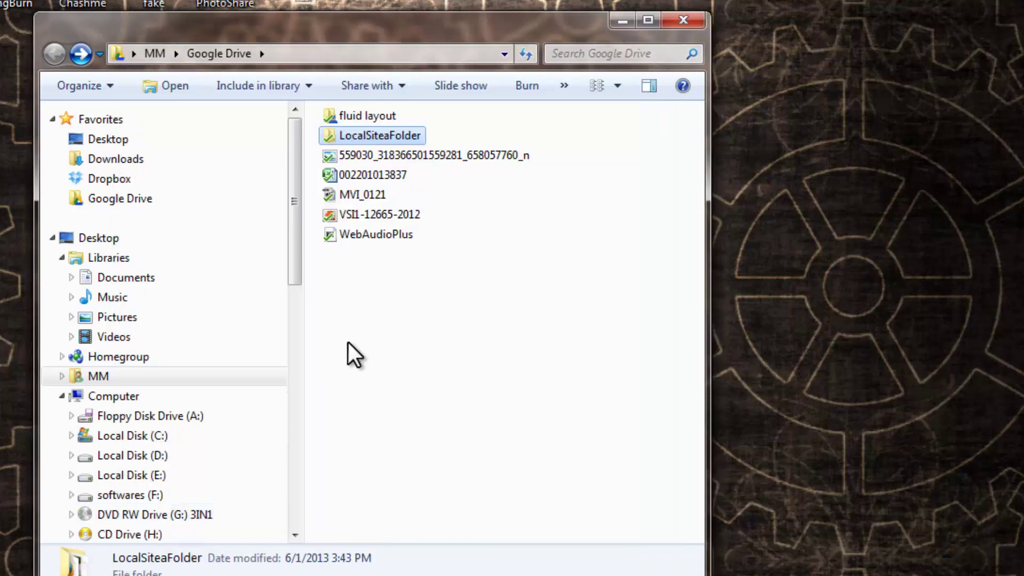
Inside LocalSiteaFolder, run Google Drive > View on the web for the index file.
double_click(376, 132)
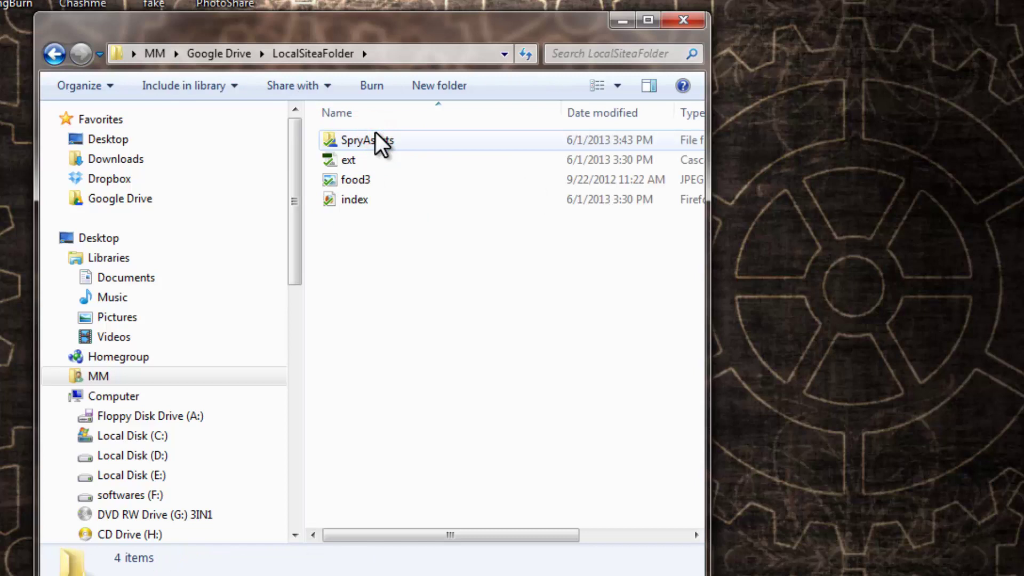
click(372, 196)
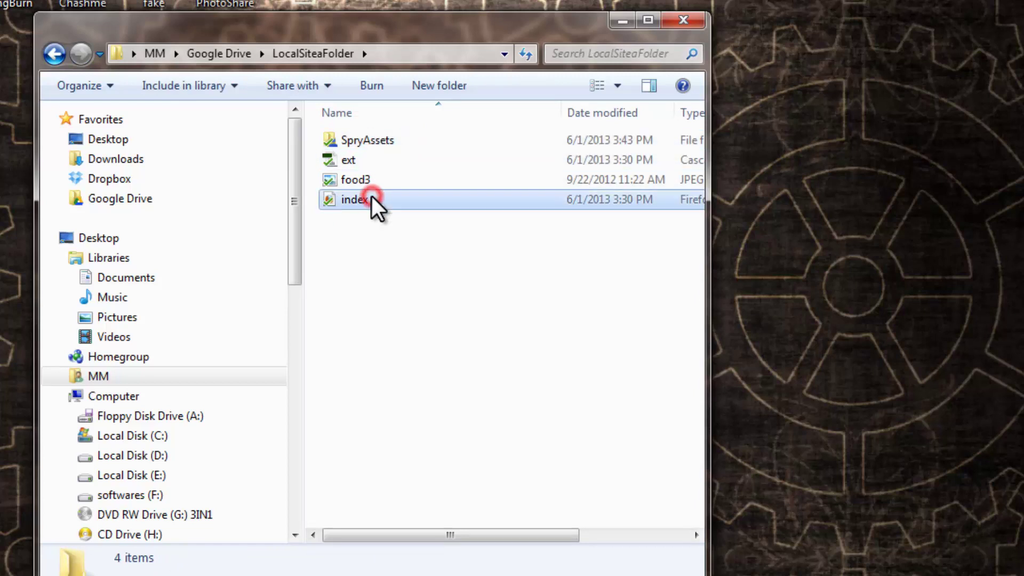
right_click(373, 196)
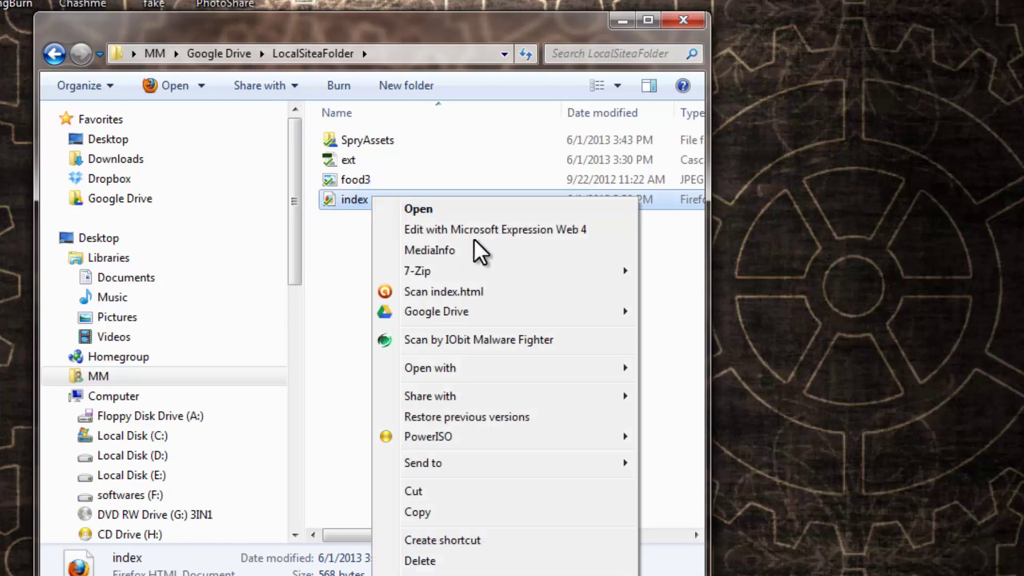
mouse_move(495, 307)
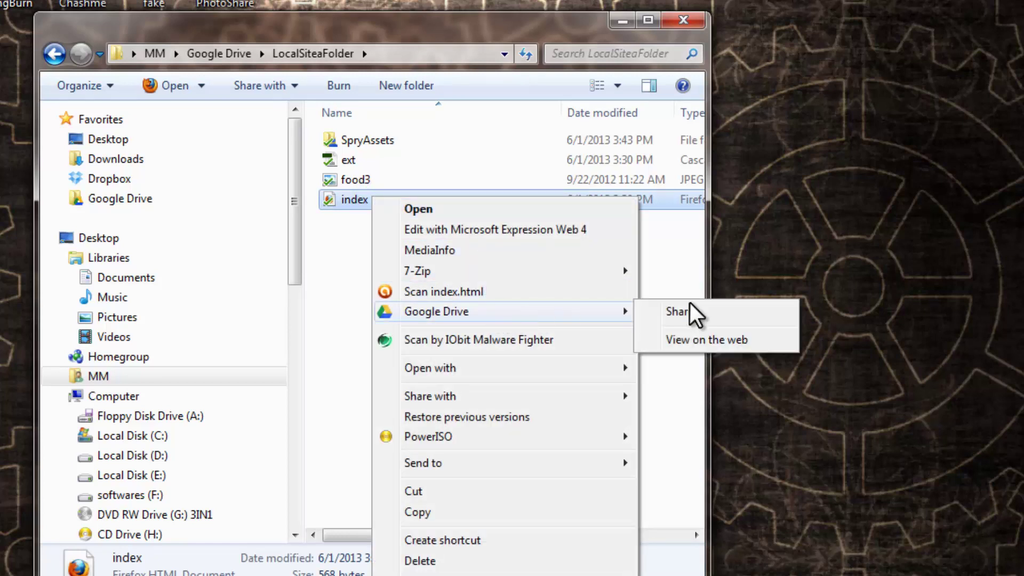
click(697, 335)
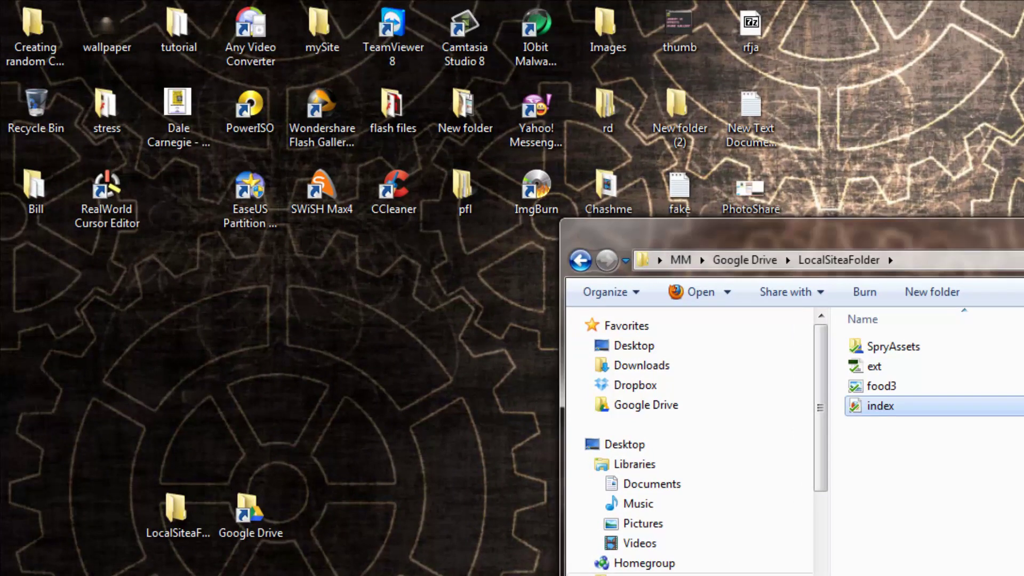
Bring up Firefox showing index.html's HTML source in the Google Drive viewer.
key(Return)
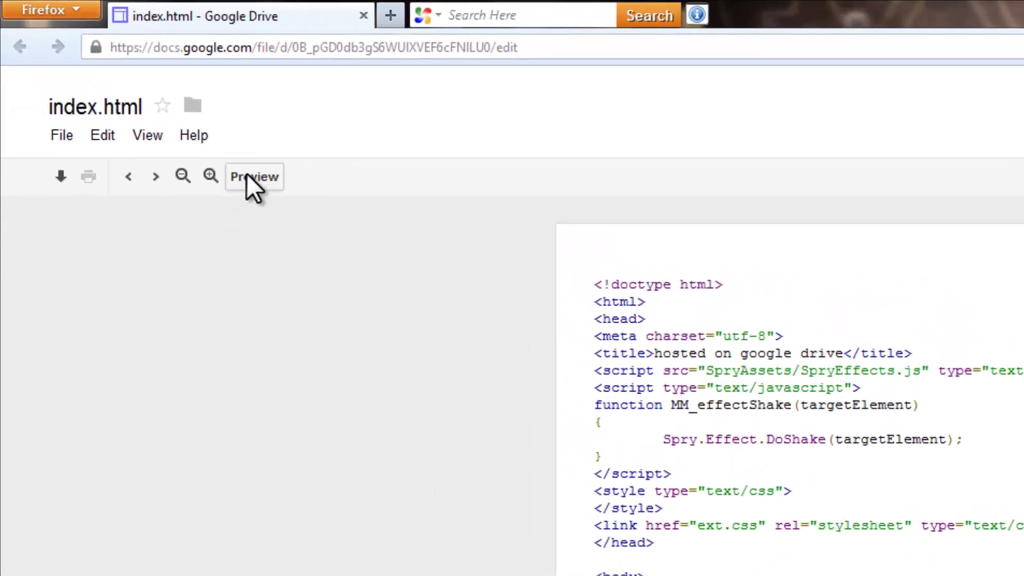
Preview index.html live at its googledrive.com/host address and copy that URL from the address bar.
click(247, 176)
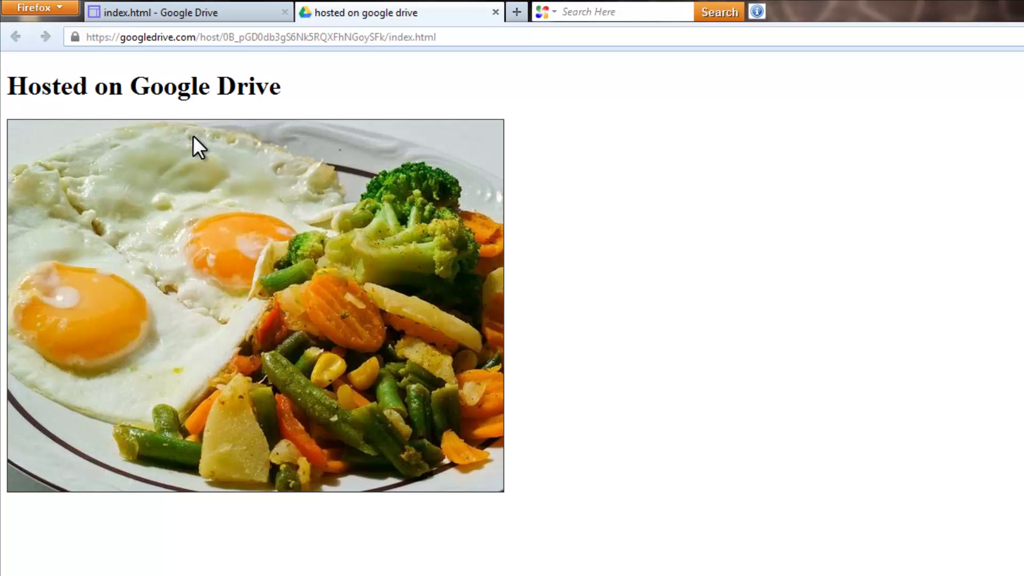
click(456, 36)
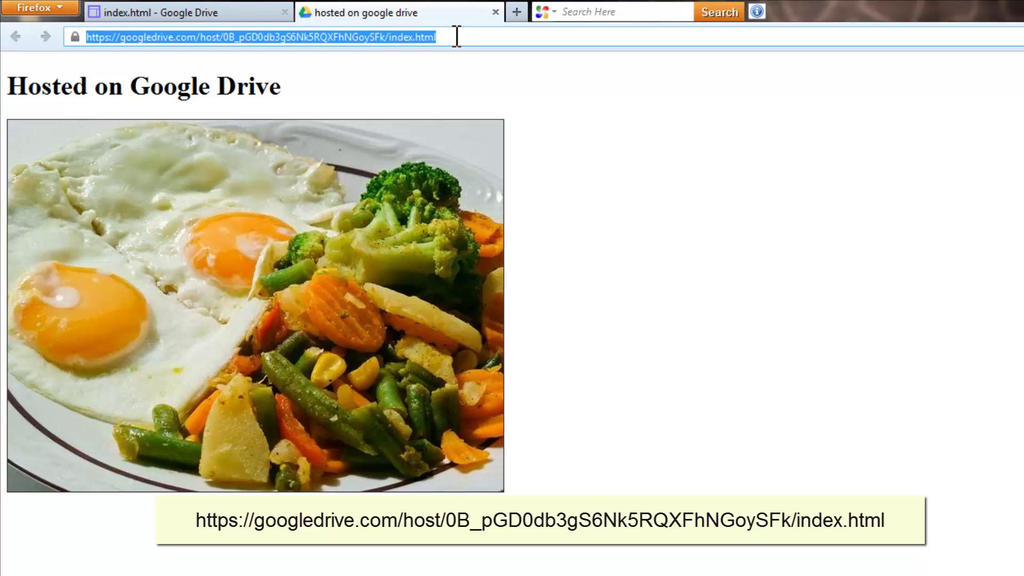
right_click(429, 38)
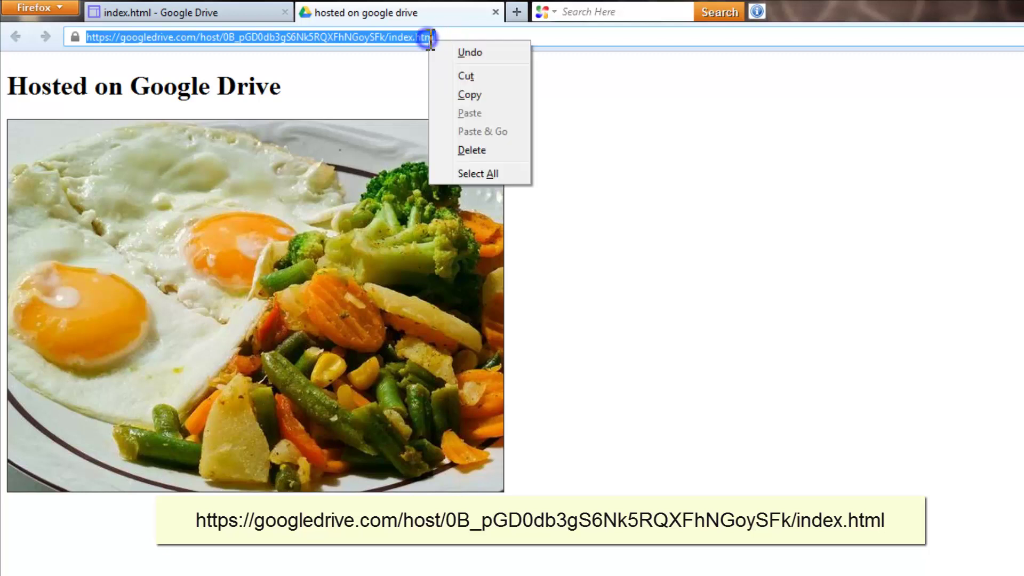
click(473, 94)
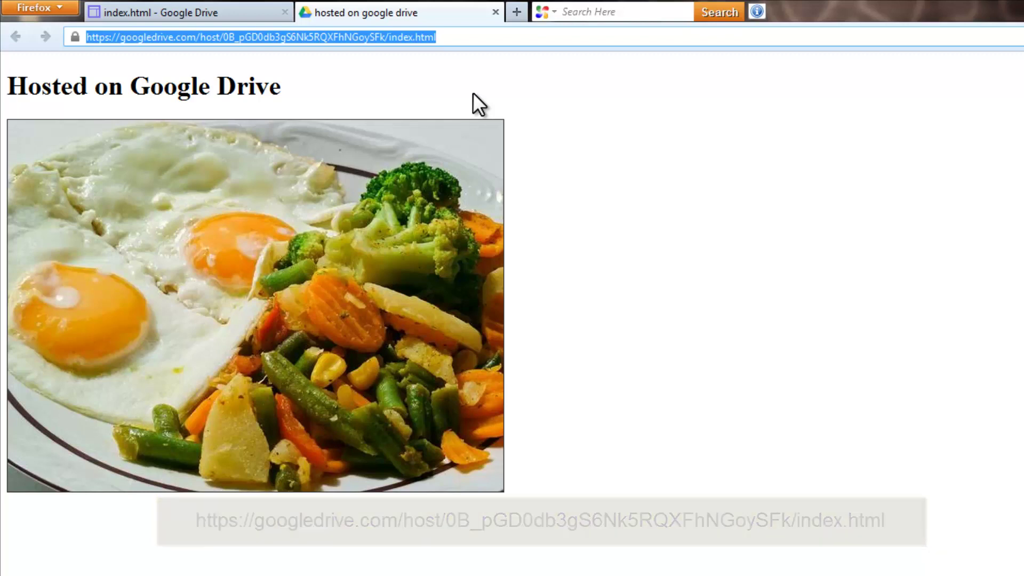
click(303, 209)
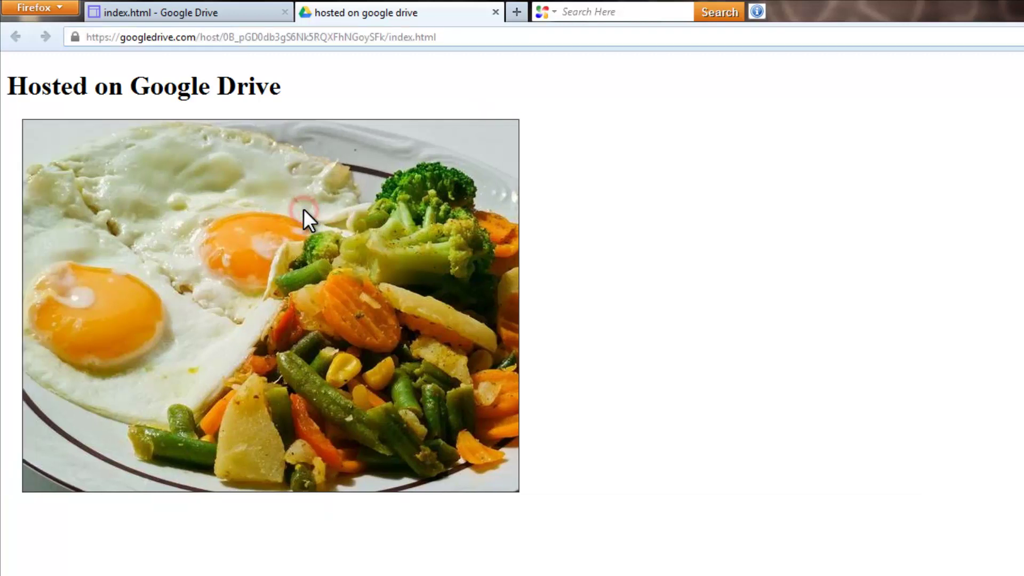